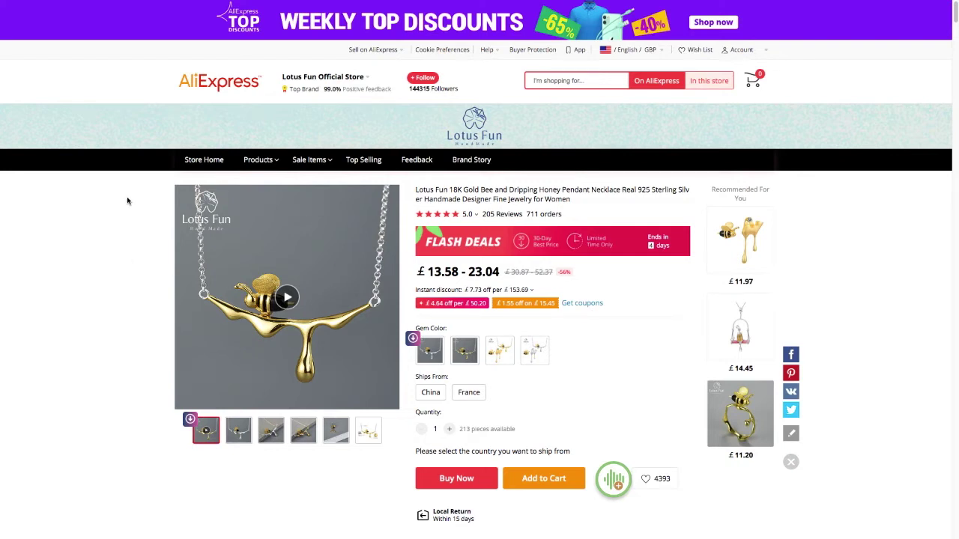
Dismiss the product image's save options and scroll through the Overview description photos
{"action": "right_click", "coordinate": [236, 239]}
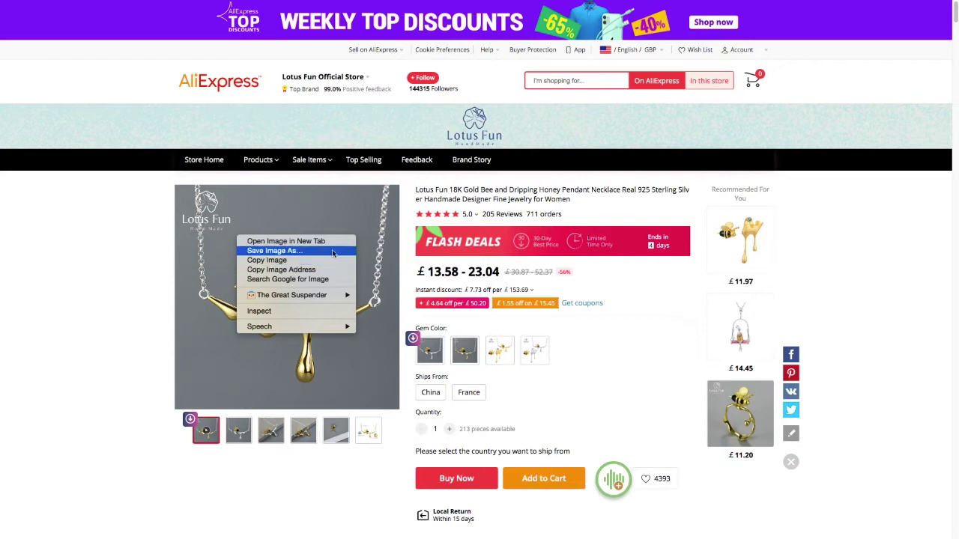
{"action": "left_click", "coordinate": [75, 234]}
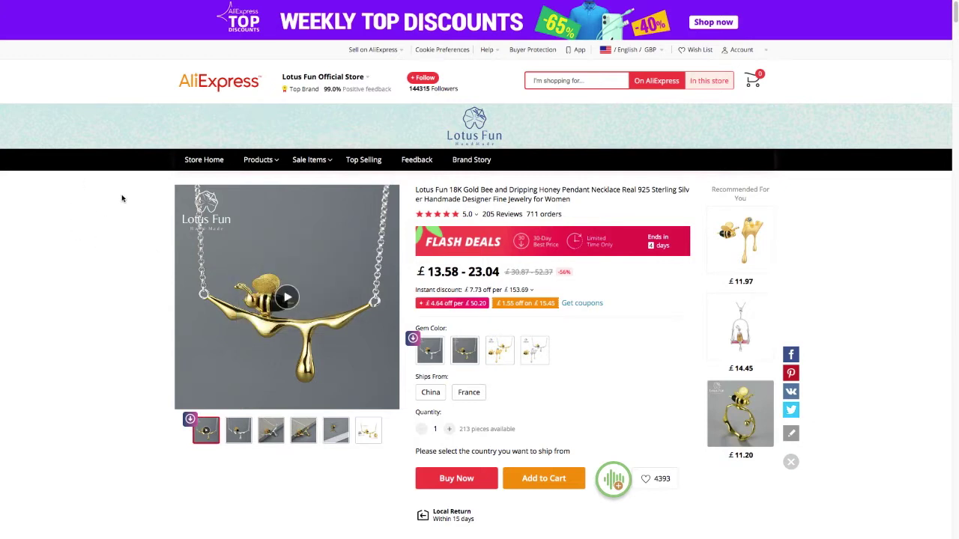
{"action": "scroll", "coordinate": [122, 235], "scroll_direction": "down", "scroll_amount": 3}
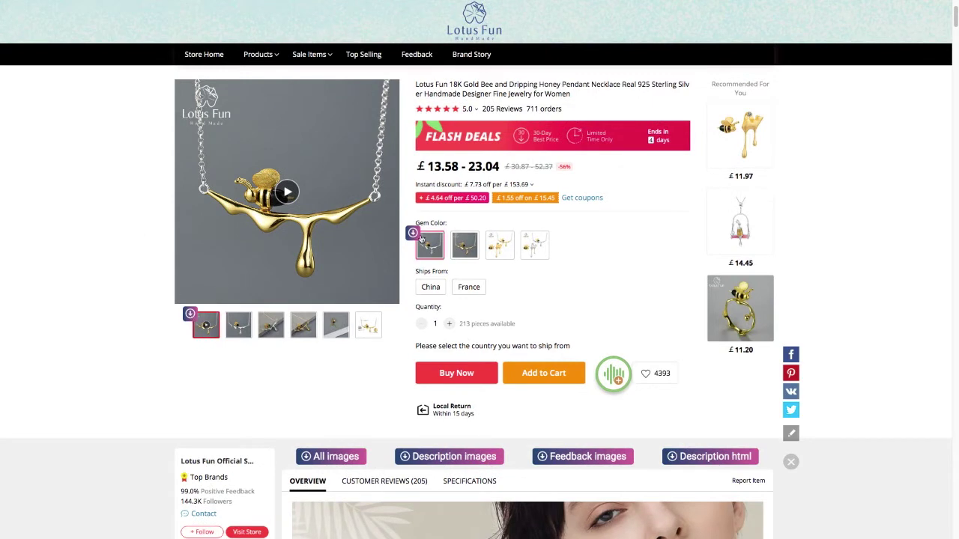
{"action": "scroll", "coordinate": [167, 305], "scroll_direction": "down", "scroll_amount": 4}
{"action": "scroll", "coordinate": [104, 247], "scroll_direction": "up", "scroll_amount": 1}
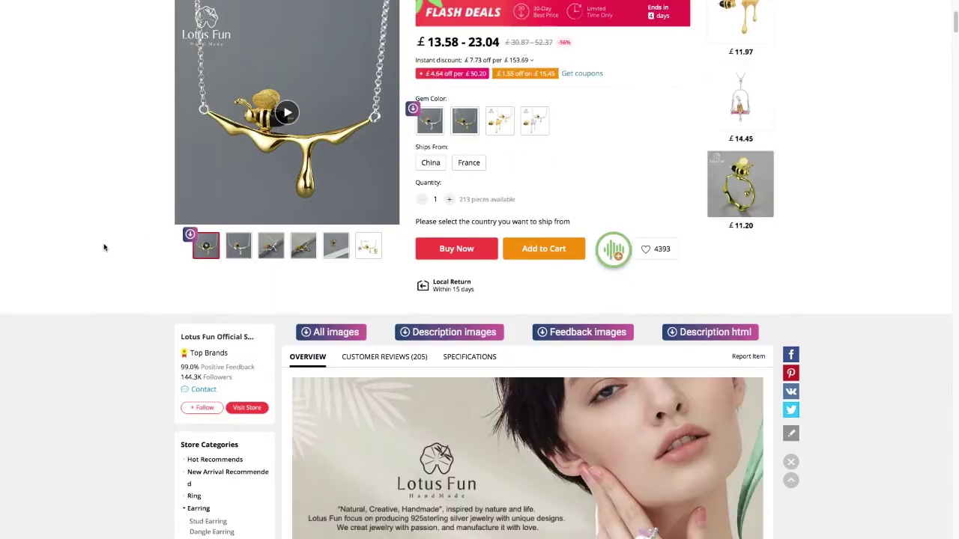
{"action": "scroll", "coordinate": [99, 243], "scroll_direction": "up", "scroll_amount": 2}
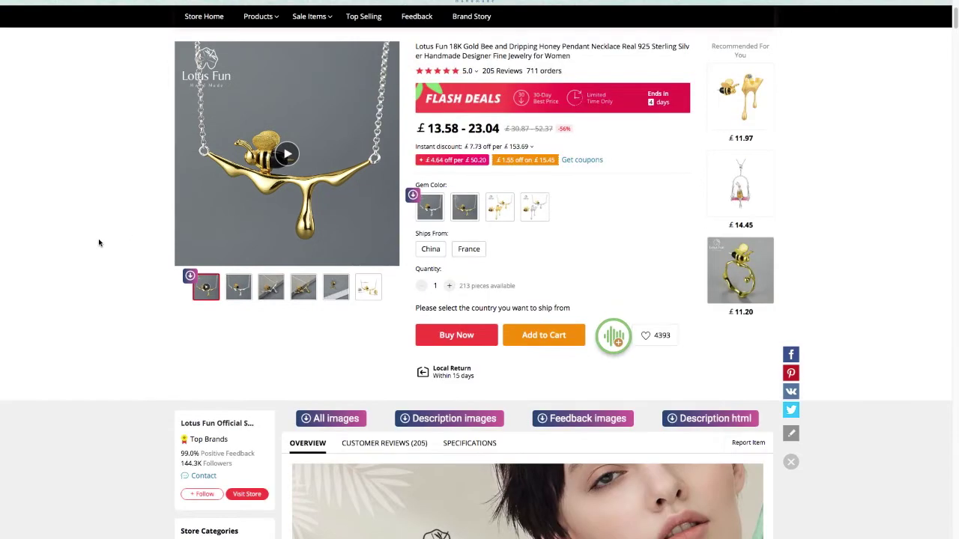
{"action": "scroll", "coordinate": [109, 235], "scroll_direction": "down", "scroll_amount": 10}
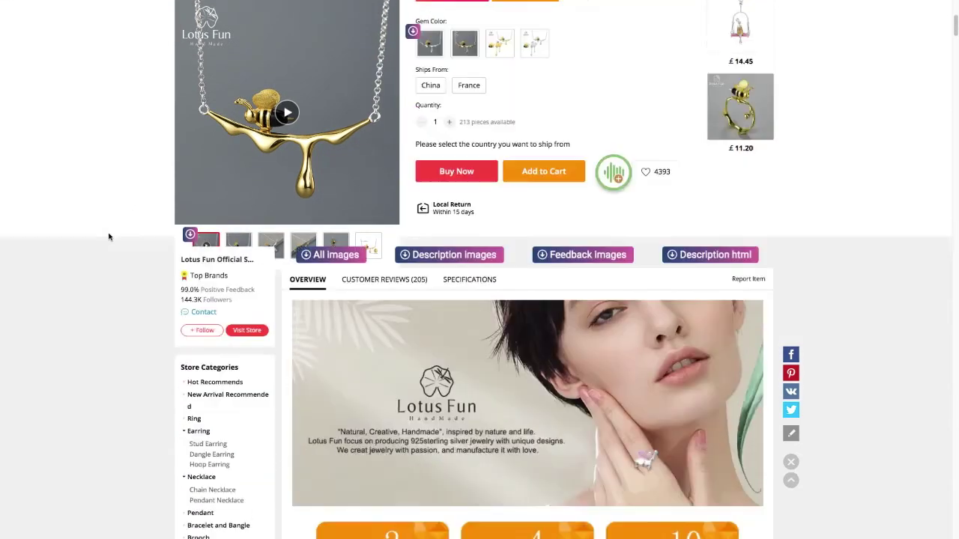
{"action": "scroll", "coordinate": [110, 225], "scroll_direction": "up", "scroll_amount": 9}
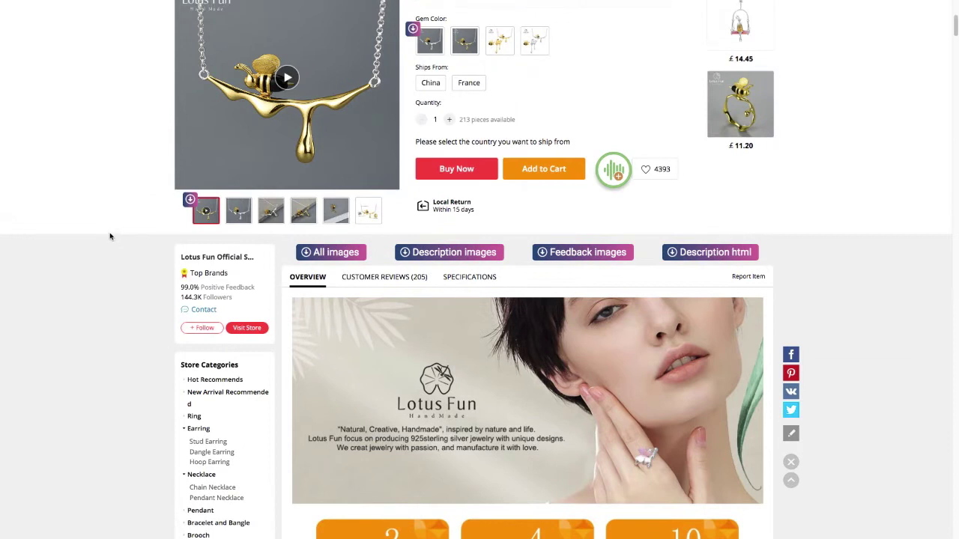
{"action": "scroll", "coordinate": [111, 209], "scroll_direction": "down", "scroll_amount": 4}
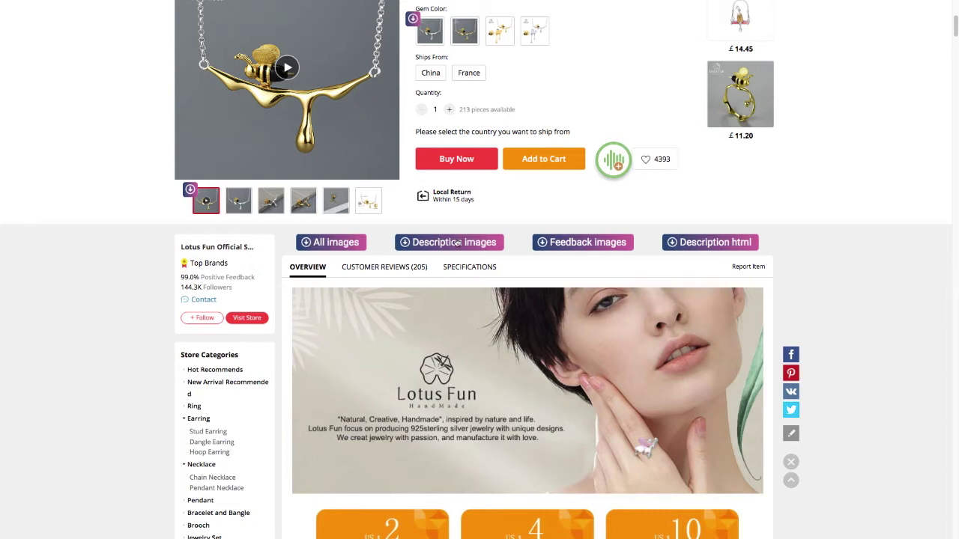
Browse further down the pendant's description images
{"action": "scroll", "coordinate": [456, 240], "scroll_direction": "down", "scroll_amount": 5}
{"action": "scroll", "coordinate": [450, 202], "scroll_direction": "down", "scroll_amount": 15}
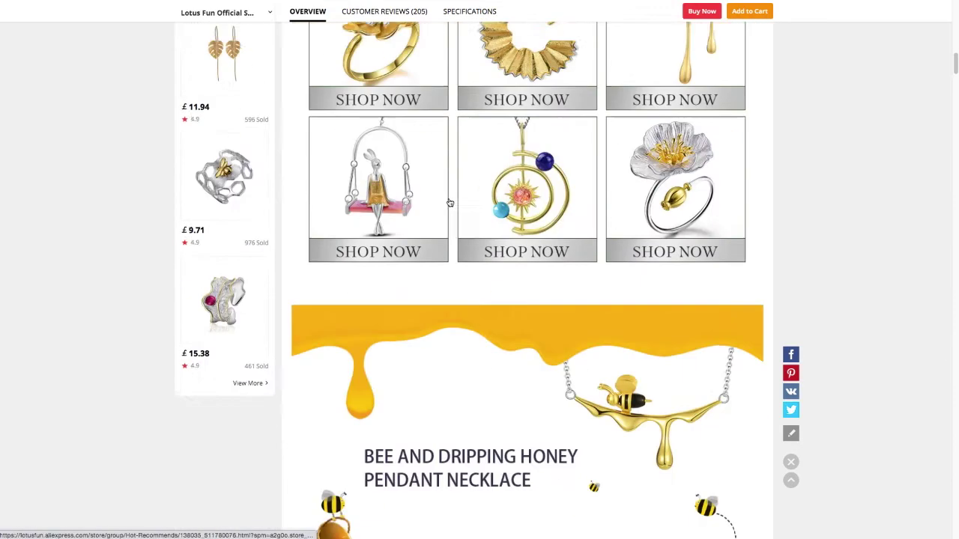
{"action": "scroll", "coordinate": [460, 202], "scroll_direction": "down", "scroll_amount": 12}
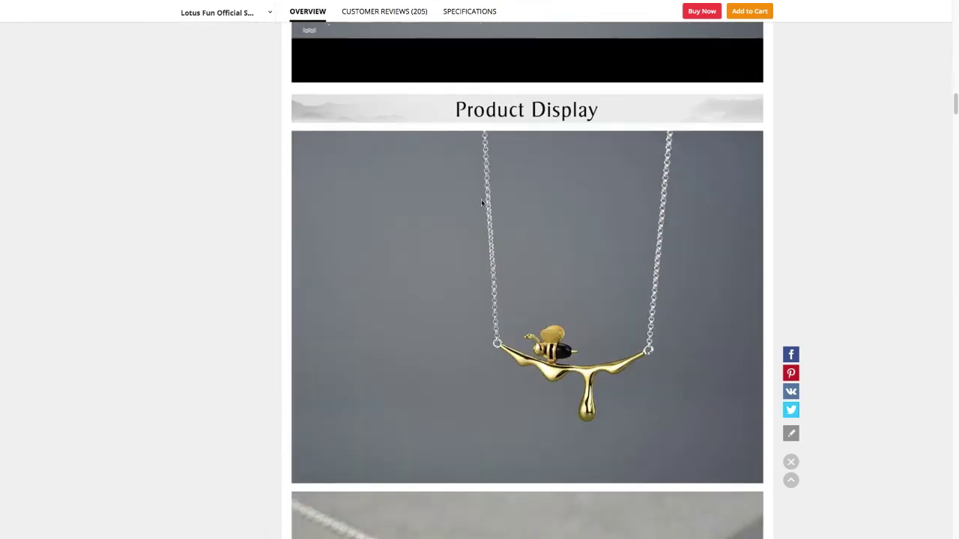
{"action": "scroll", "coordinate": [481, 202], "scroll_direction": "down", "scroll_amount": 6}
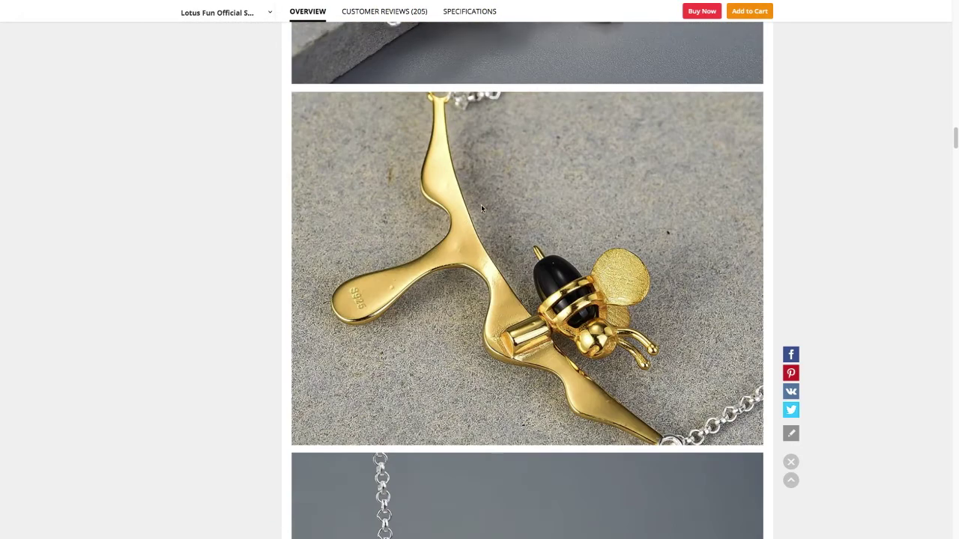
{"action": "scroll", "coordinate": [480, 209], "scroll_direction": "down", "scroll_amount": 2}
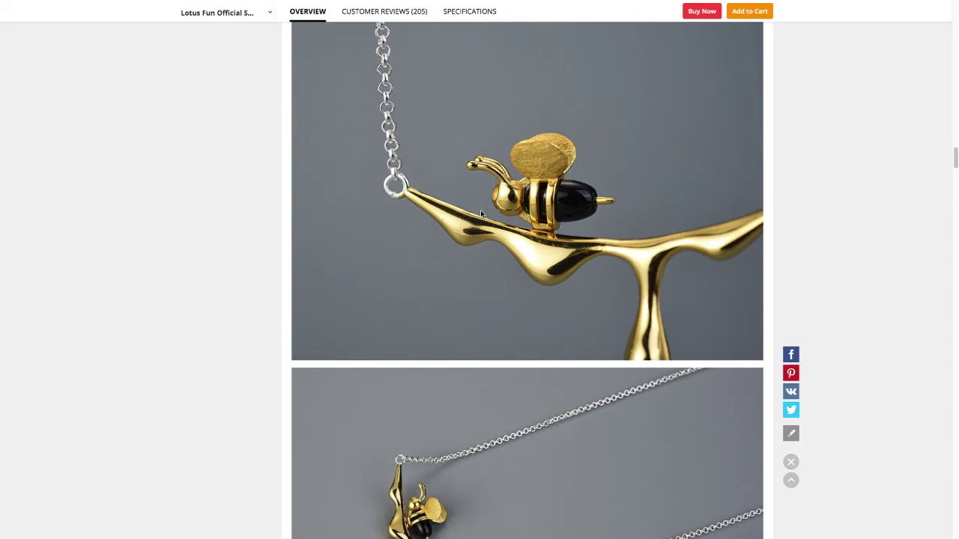
{"action": "scroll", "coordinate": [480, 209], "scroll_direction": "up", "scroll_amount": 20}
{"action": "scroll", "coordinate": [482, 215], "scroll_direction": "up", "scroll_amount": 20}
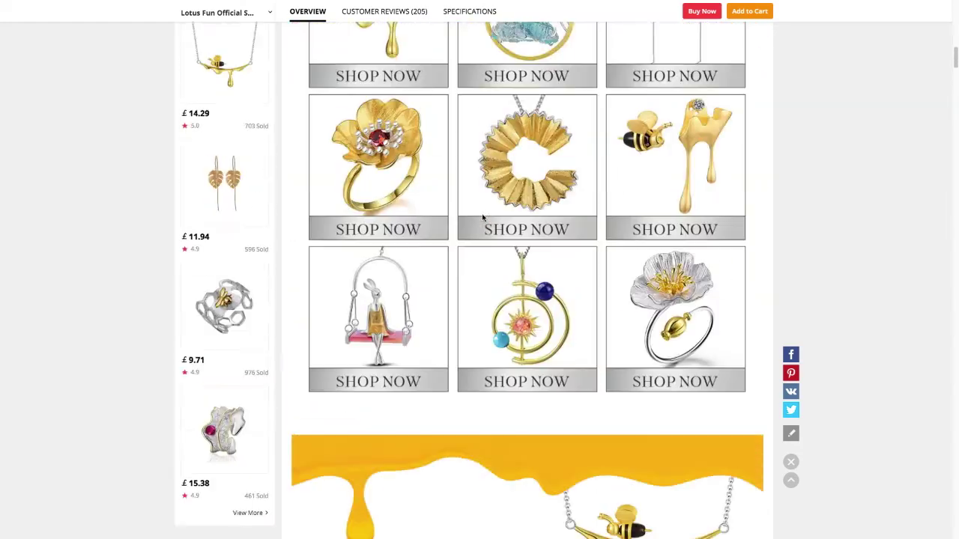
{"action": "scroll", "coordinate": [483, 217], "scroll_direction": "down", "scroll_amount": 1}
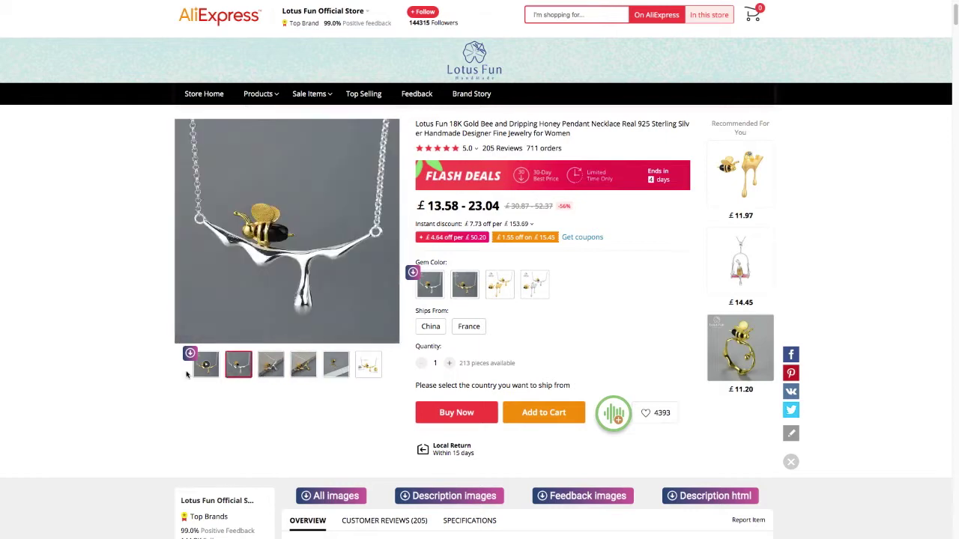
Show the S925 stamp and gold-plated parts diagram as the main gallery image
{"action": "mouse_move", "coordinate": [281, 373]}
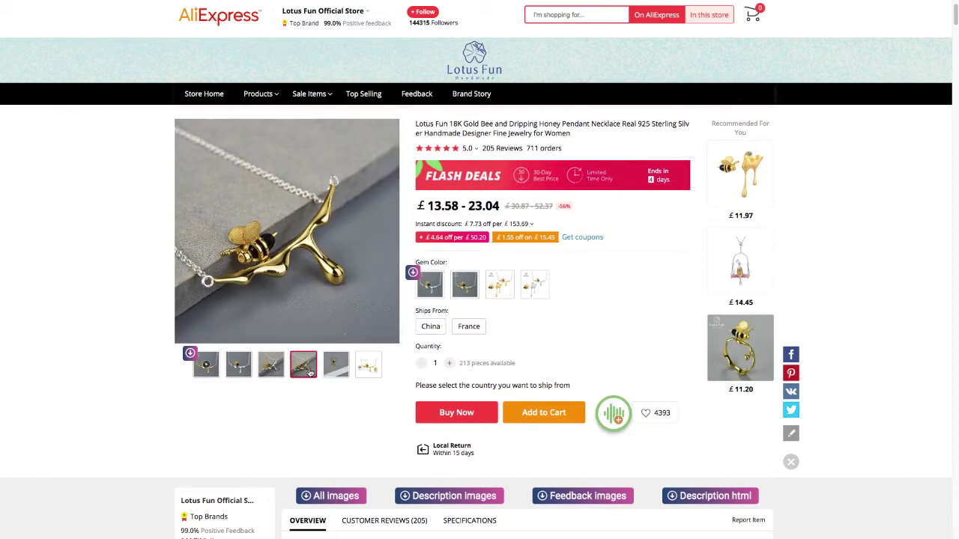
{"action": "scroll", "coordinate": [593, 262], "scroll_direction": "down", "scroll_amount": 10}
{"action": "scroll", "coordinate": [594, 263], "scroll_direction": "down", "scroll_amount": 10}
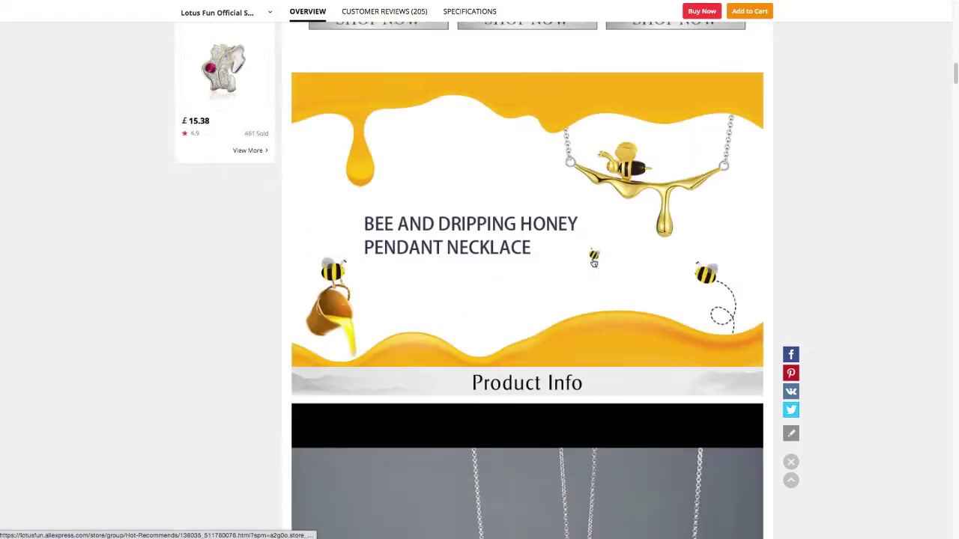
{"action": "scroll", "coordinate": [526, 271], "scroll_direction": "down", "scroll_amount": 3}
{"action": "scroll", "coordinate": [527, 295], "scroll_direction": "up", "scroll_amount": 20}
{"action": "scroll", "coordinate": [510, 285], "scroll_direction": "up", "scroll_amount": 5}
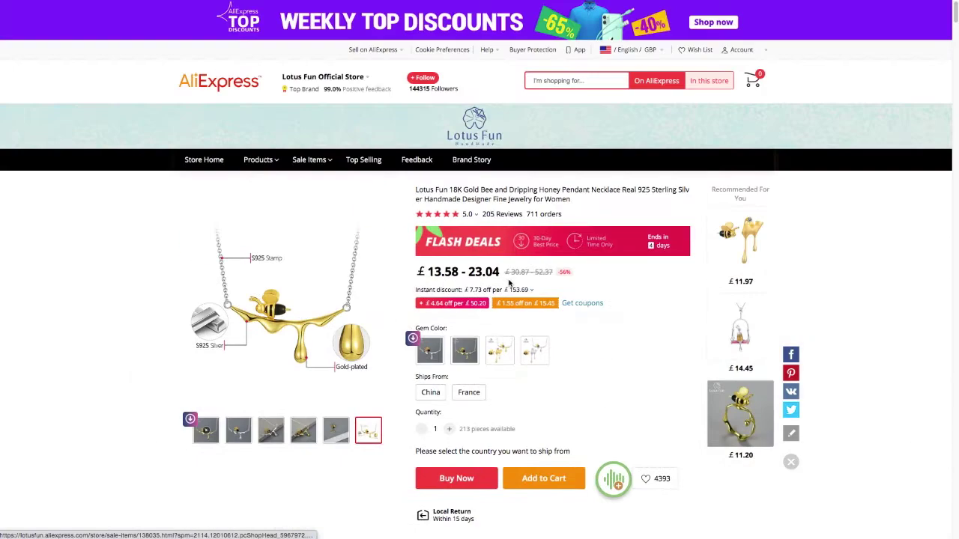
{"action": "scroll", "coordinate": [592, 254], "scroll_direction": "down", "scroll_amount": 4}
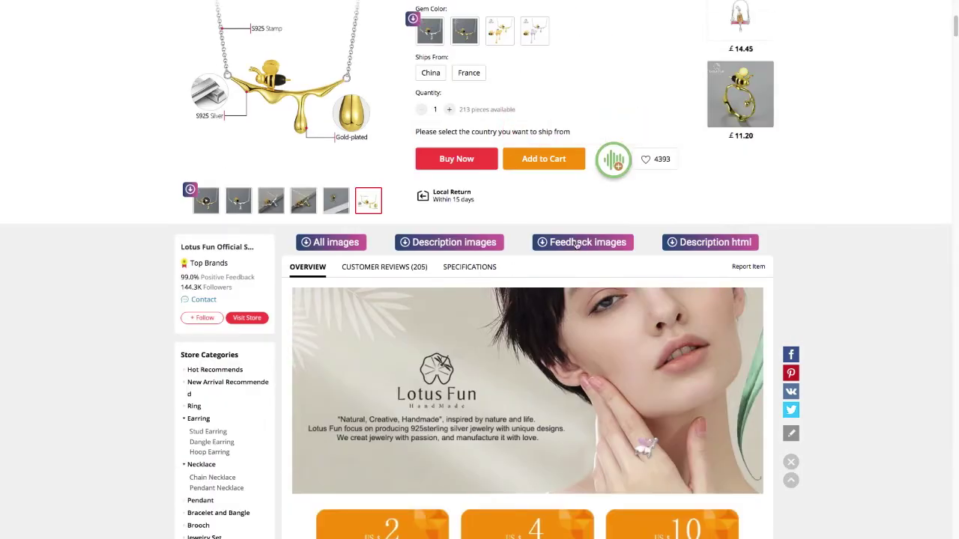
Show the Customer Reviews and enlarge the first review's three photos
{"action": "left_click", "coordinate": [397, 268]}
{"action": "scroll", "coordinate": [532, 308], "scroll_direction": "down", "scroll_amount": 2}
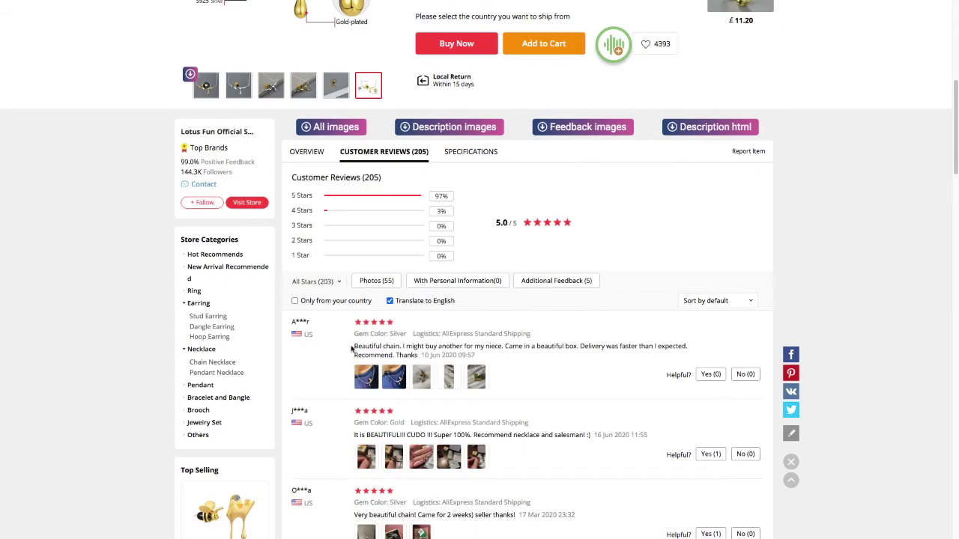
{"action": "left_click", "coordinate": [366, 377]}
{"action": "scroll", "coordinate": [526, 303], "scroll_direction": "down", "scroll_amount": 3}
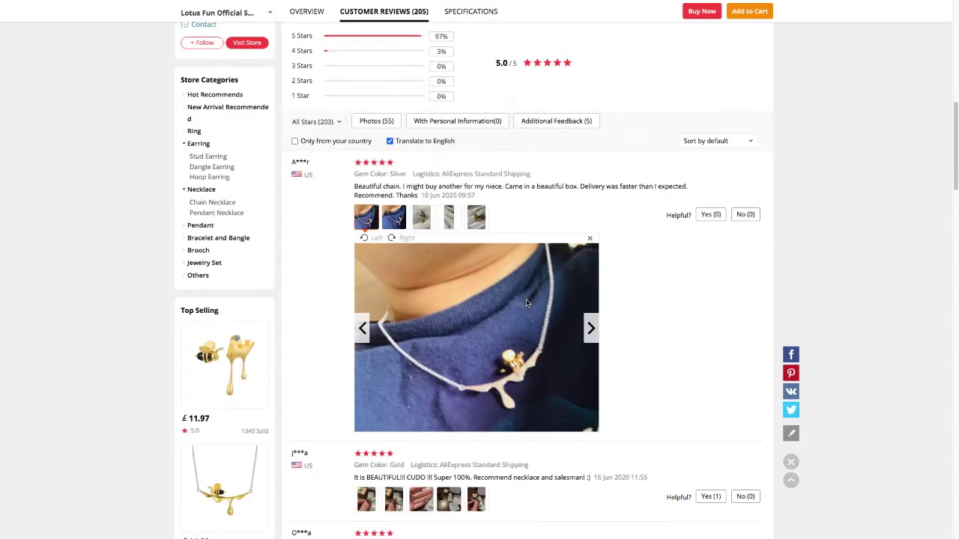
{"action": "left_click", "coordinate": [390, 223]}
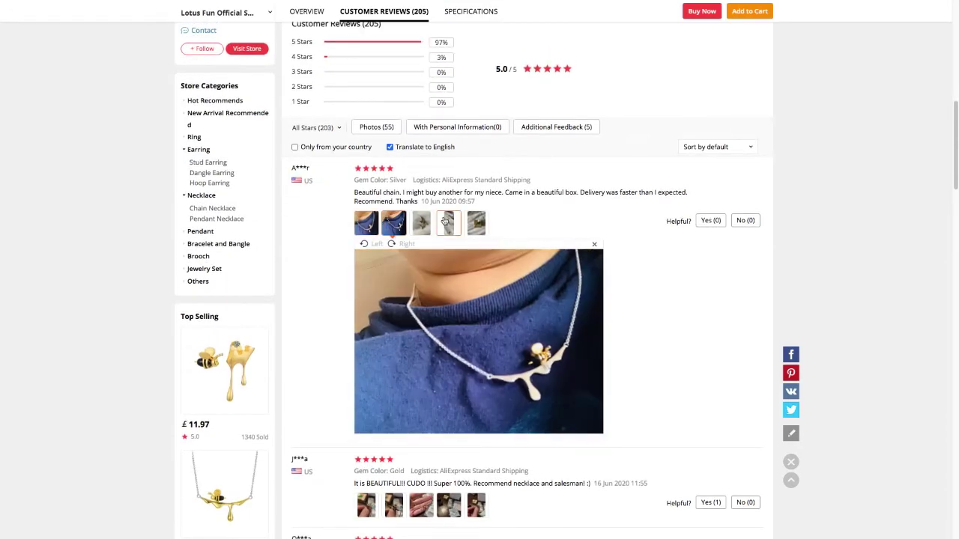
{"action": "left_click", "coordinate": [422, 224]}
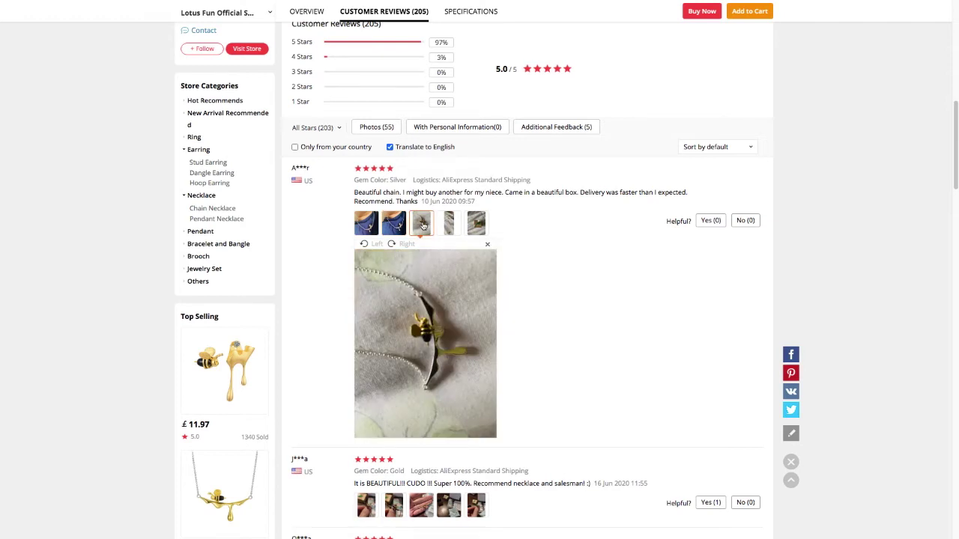
View the second review's photos, including the hand-held necklace and box shots
{"action": "scroll", "coordinate": [422, 226], "scroll_direction": "down", "scroll_amount": 3}
{"action": "left_click", "coordinate": [395, 281]}
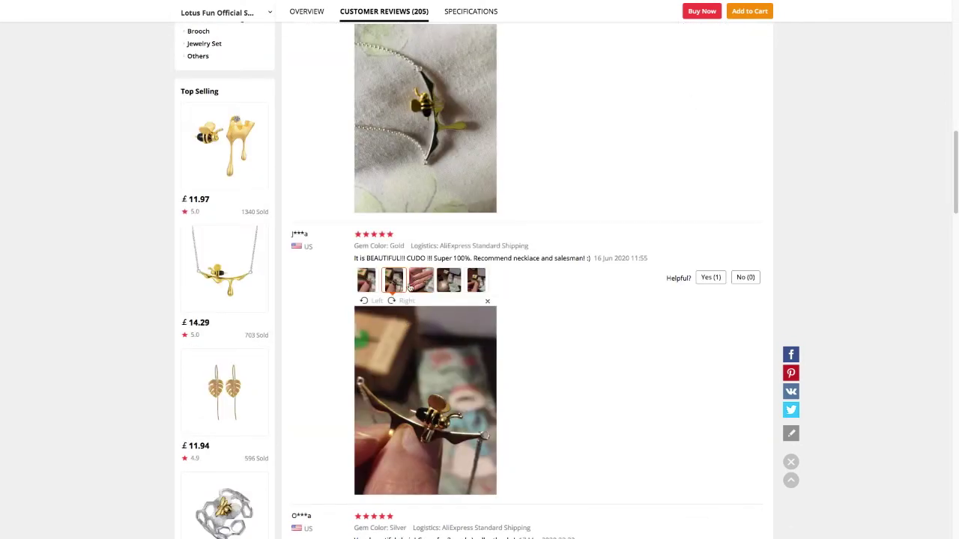
{"action": "left_click", "coordinate": [419, 283]}
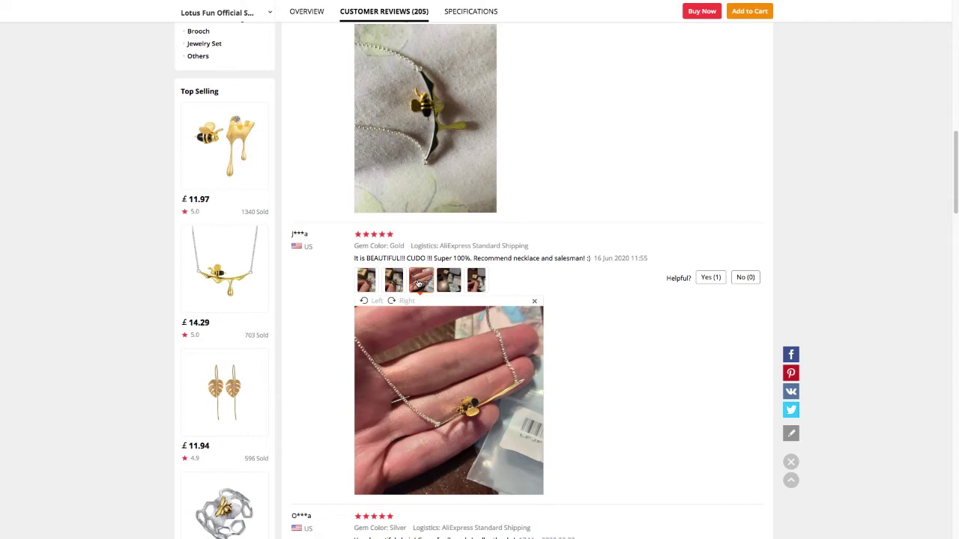
{"action": "left_click", "coordinate": [449, 281]}
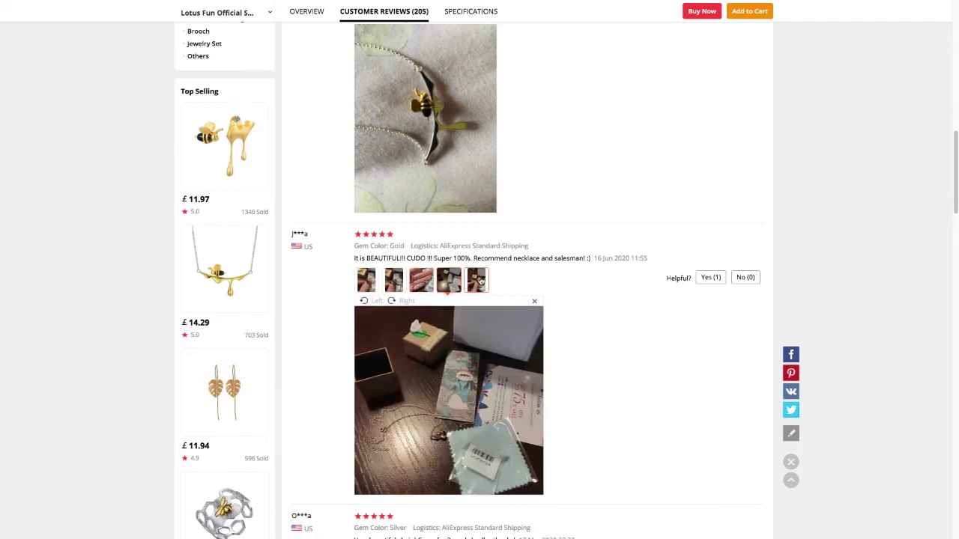
{"action": "left_click", "coordinate": [477, 280]}
{"action": "key", "text": "Home"}
{"action": "scroll", "coordinate": [526, 282], "scroll_direction": "down", "scroll_amount": 2}
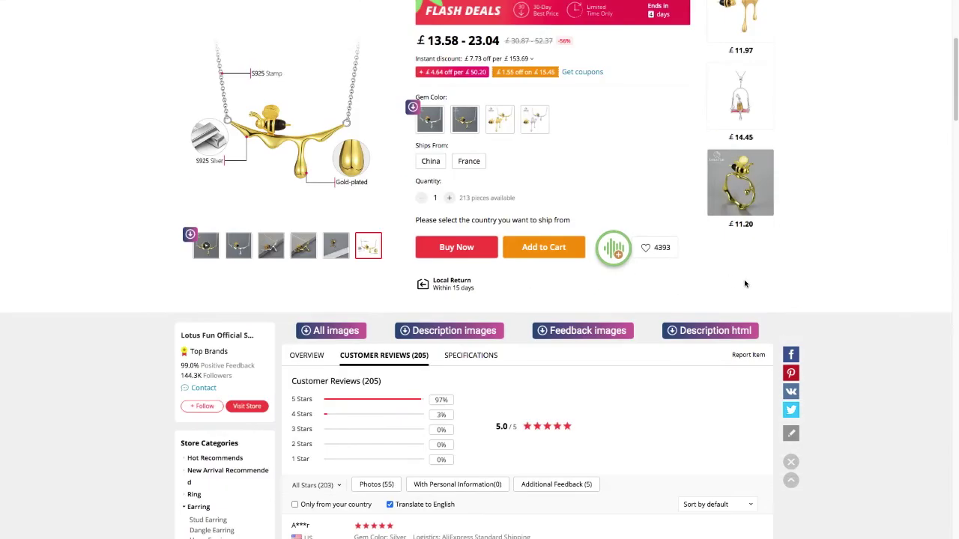
Play the product video in the gallery and save the 5.5 MB main-images ZIP
{"action": "scroll", "coordinate": [605, 332], "scroll_direction": "down", "scroll_amount": 2}
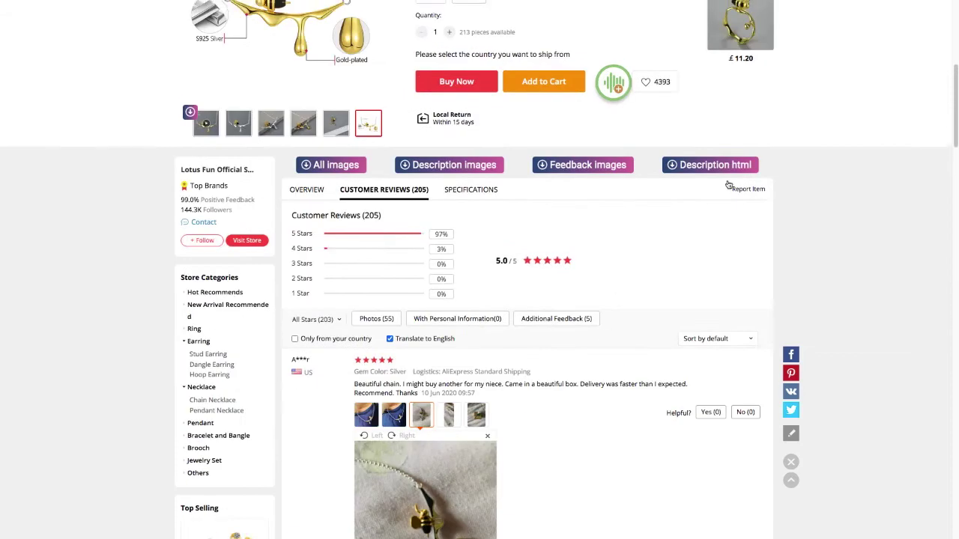
{"action": "scroll", "coordinate": [524, 282], "scroll_direction": "up", "scroll_amount": 3}
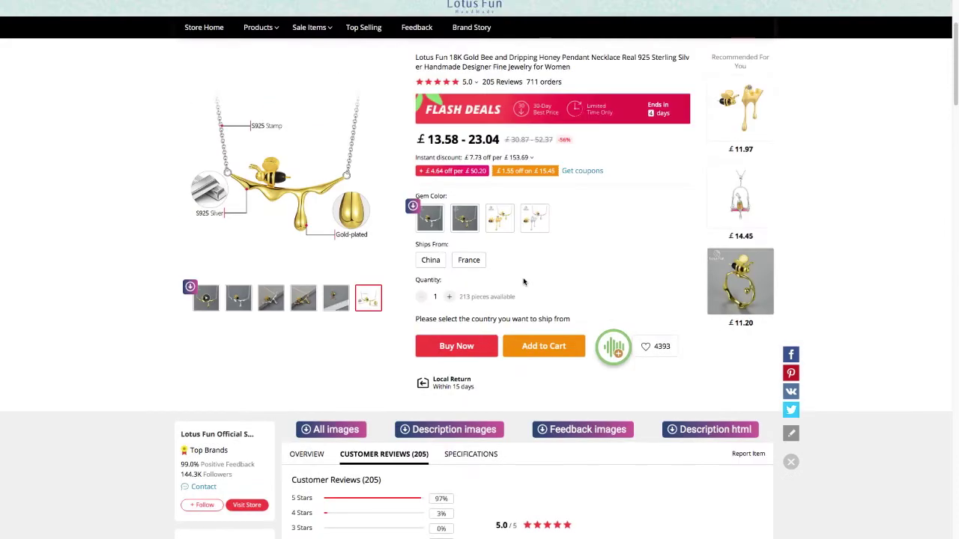
{"action": "left_click", "coordinate": [206, 291]}
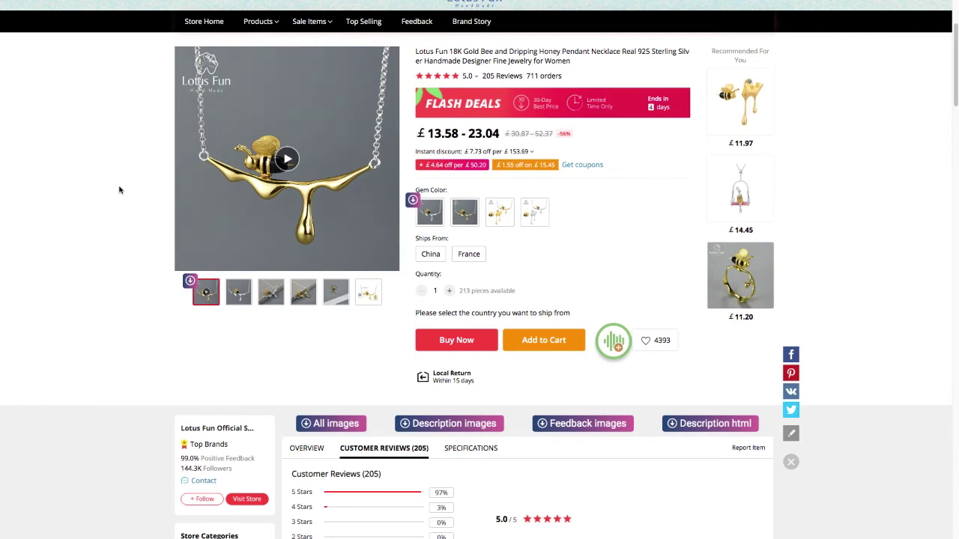
{"action": "scroll", "coordinate": [113, 190], "scroll_direction": "up", "scroll_amount": 1}
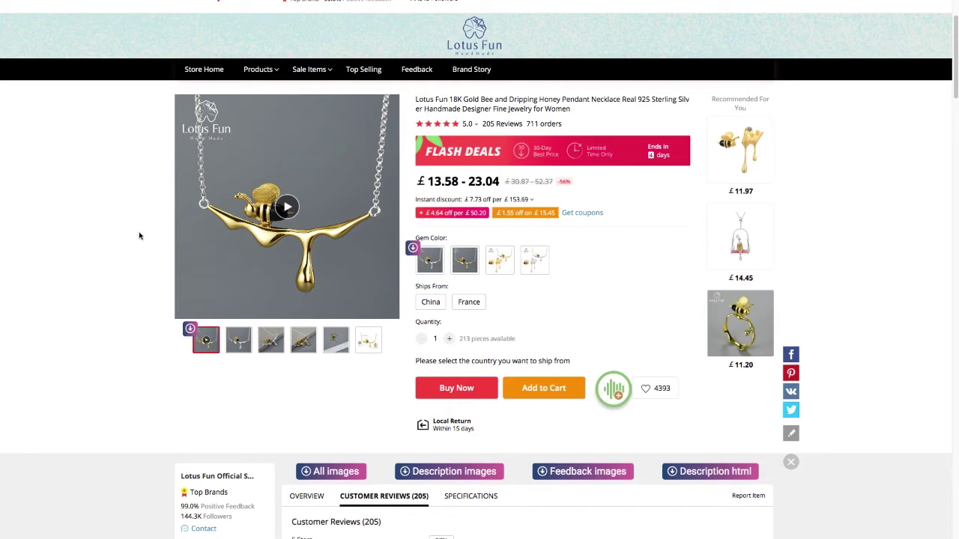
{"action": "scroll", "coordinate": [150, 136], "scroll_direction": "up", "scroll_amount": 1}
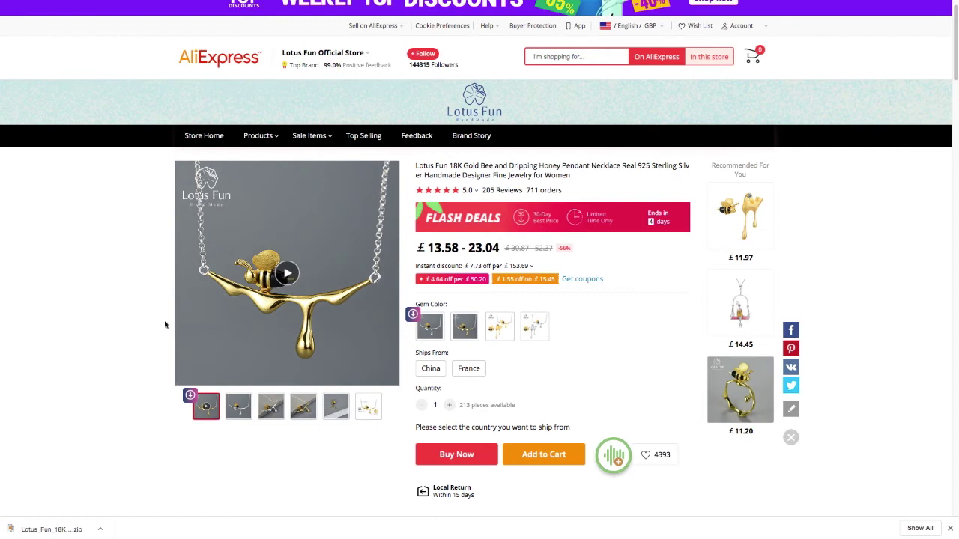
{"action": "key", "text": "super+Tab"}
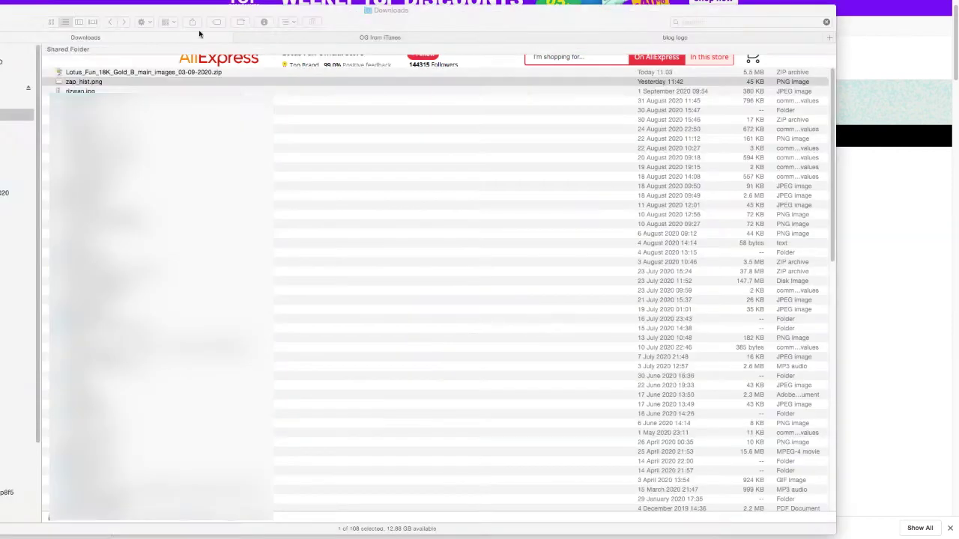
Open the main-images ZIP and drag img_0_261759978820.mp4 out into Downloads
{"action": "left_click", "coordinate": [93, 73]}
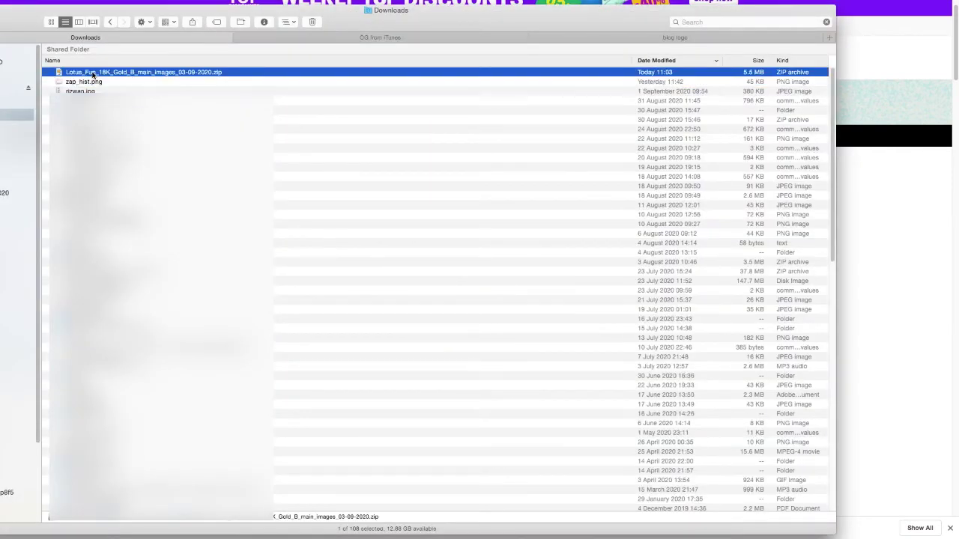
{"action": "double_click", "coordinate": [92, 73]}
{"action": "double_click", "coordinate": [945, 140]}
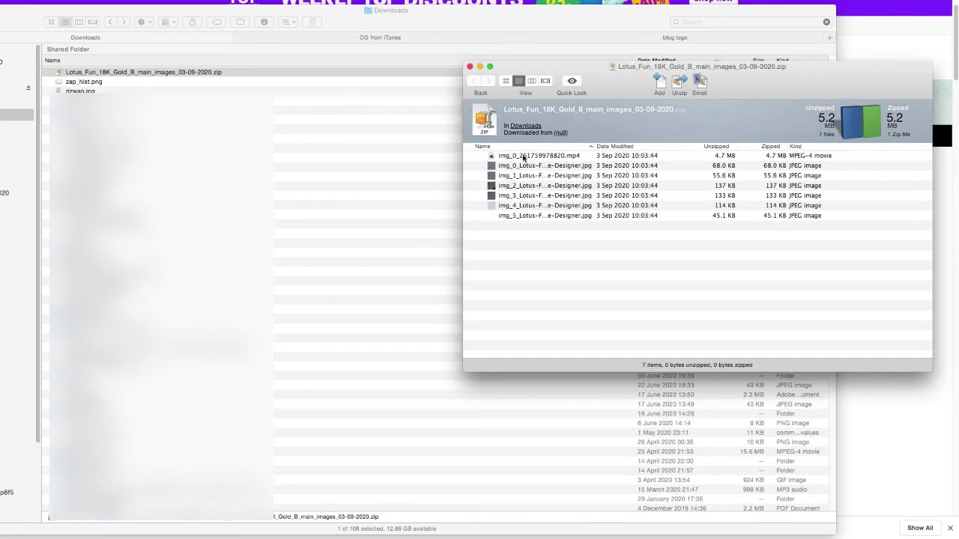
{"action": "left_click", "coordinate": [523, 157]}
{"action": "left_click_drag", "start_coordinate": [517, 157], "coordinate": [300, 91]}
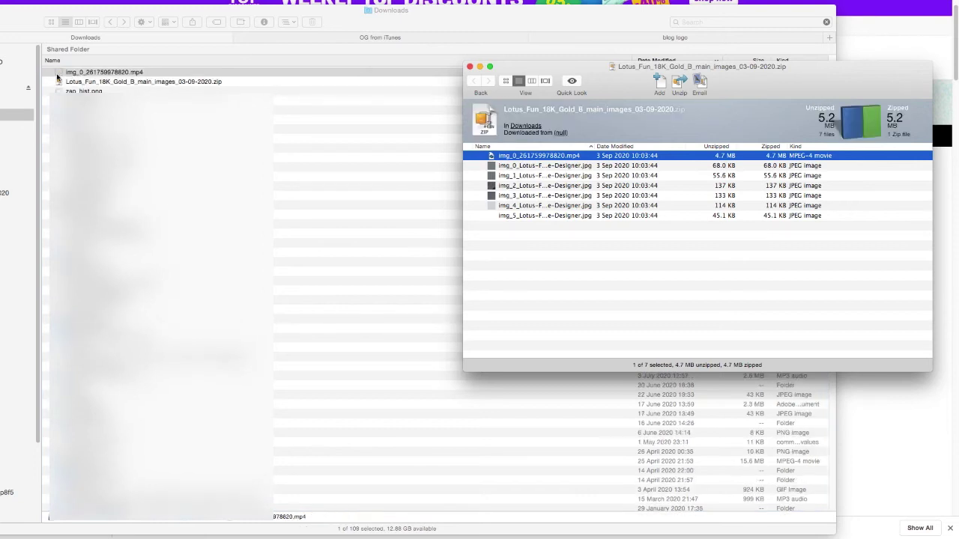
Open the extracted img_0_261759978820.mp4 video from the Downloads list
{"action": "left_click", "coordinate": [100, 75]}
{"action": "left_click", "coordinate": [141, 87]}
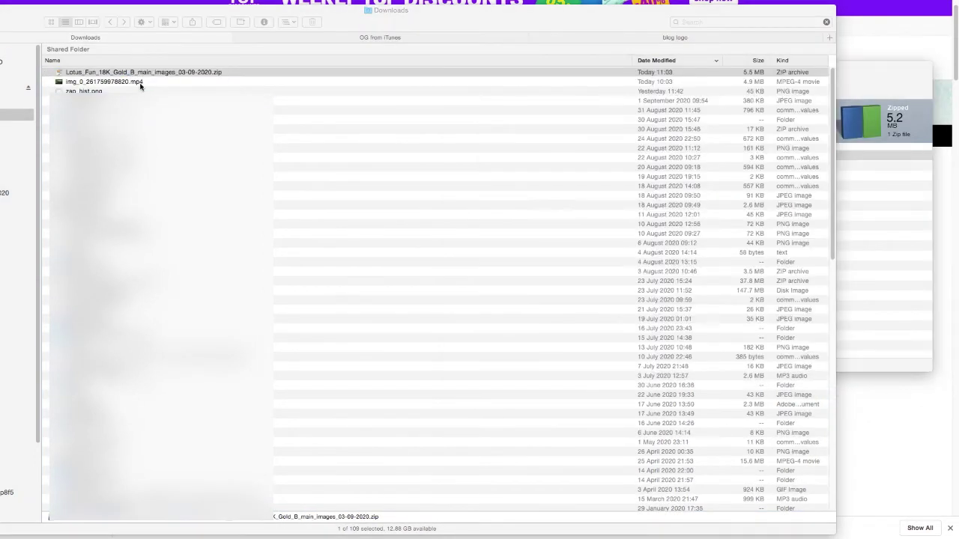
{"action": "left_click", "coordinate": [141, 84]}
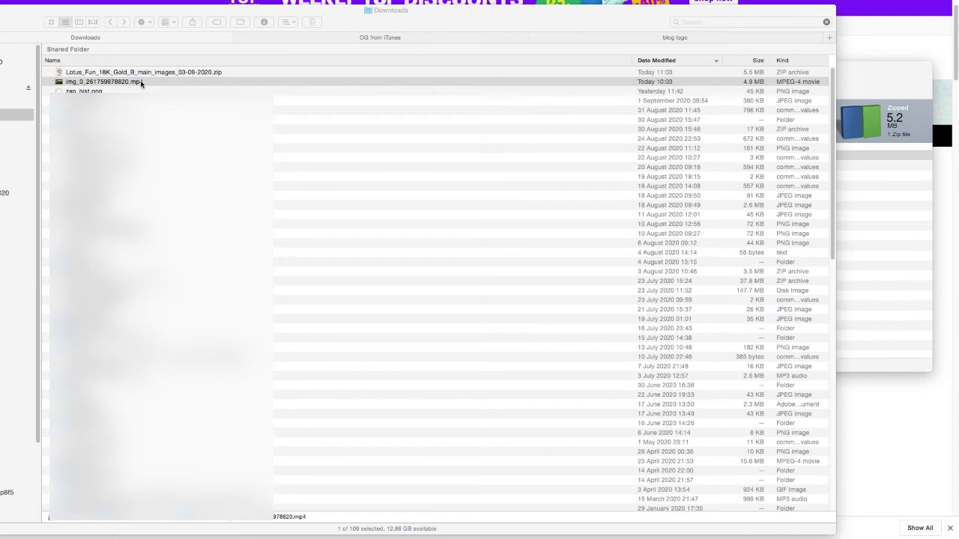
{"action": "double_click", "coordinate": [141, 82]}
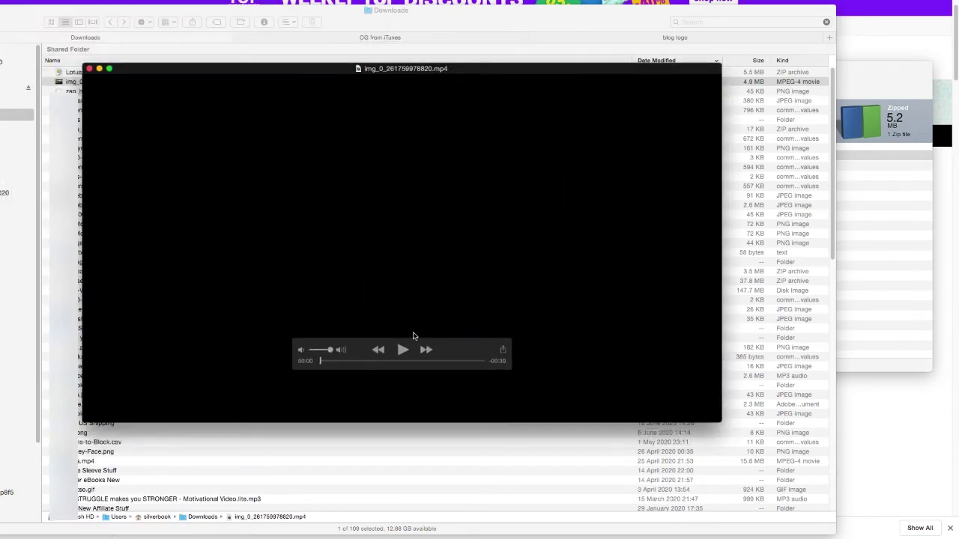
Play the pendant video in QuickTime with the volume turned down
{"action": "left_click", "coordinate": [402, 349]}
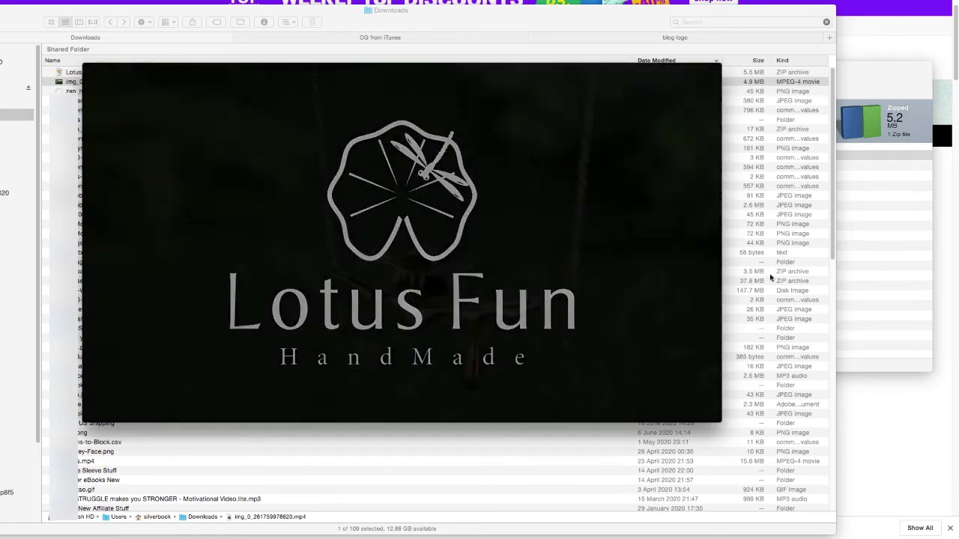
{"action": "mouse_move", "coordinate": [337, 353]}
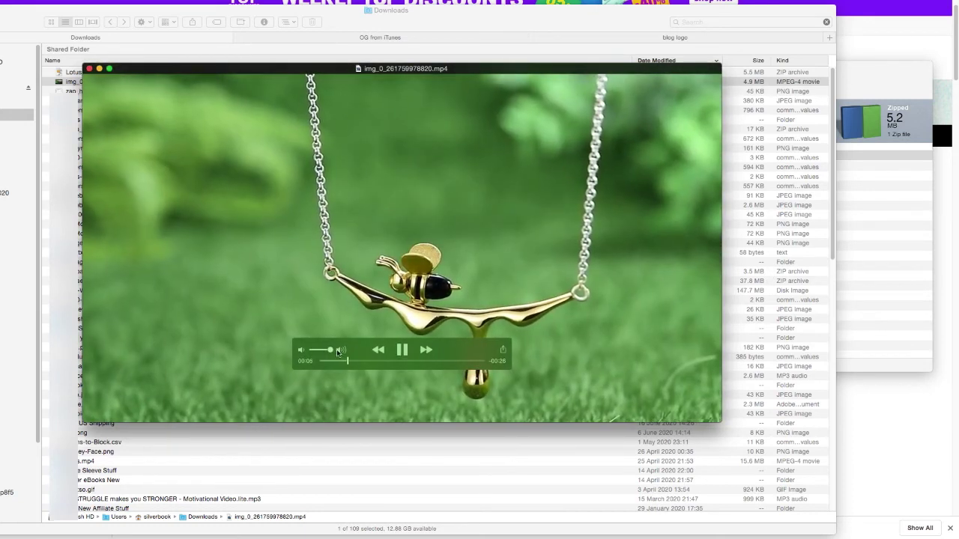
{"action": "left_click_drag", "start_coordinate": [330, 350], "coordinate": [316, 353]}
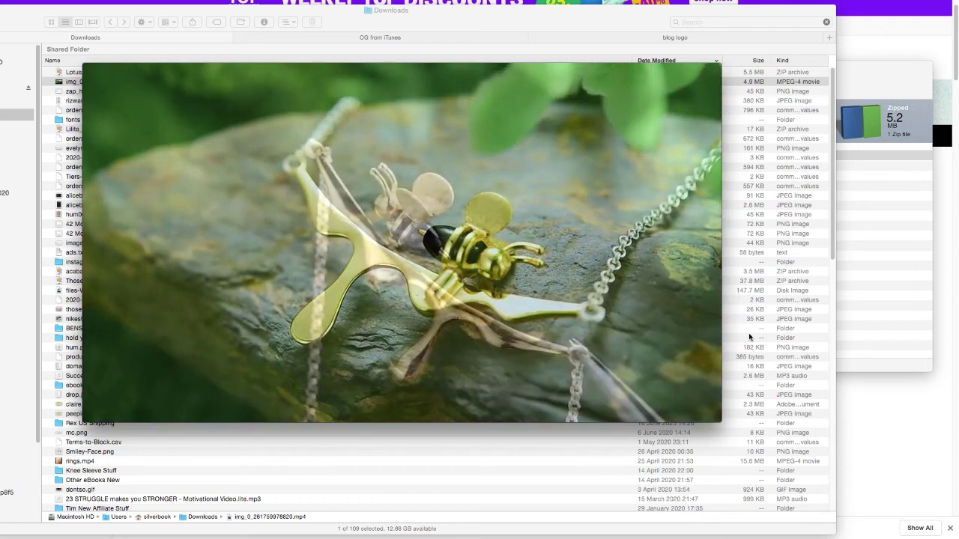
{"action": "mouse_move", "coordinate": [439, 322]}
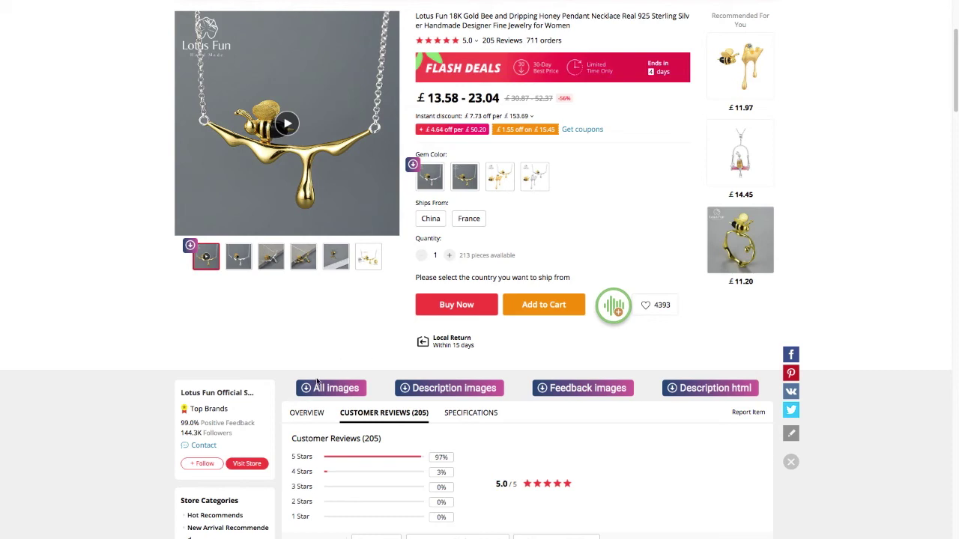
Return from the reviews to the Overview section and save all listing images as one ZIP
{"action": "scroll", "coordinate": [332, 332], "scroll_direction": "down", "scroll_amount": 6}
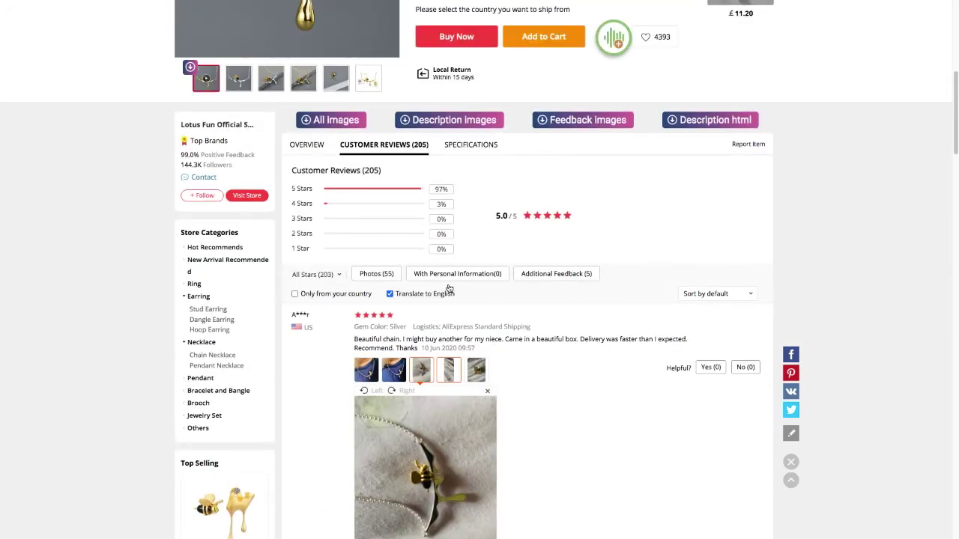
{"action": "scroll", "coordinate": [448, 287], "scroll_direction": "down", "scroll_amount": 3}
{"action": "scroll", "coordinate": [422, 289], "scroll_direction": "up", "scroll_amount": 4}
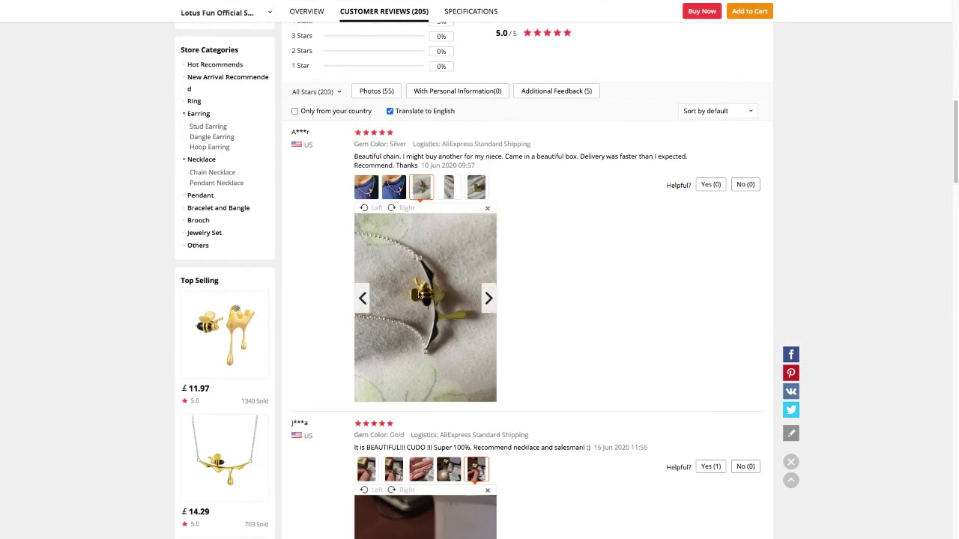
{"action": "scroll", "coordinate": [421, 289], "scroll_direction": "up", "scroll_amount": 2}
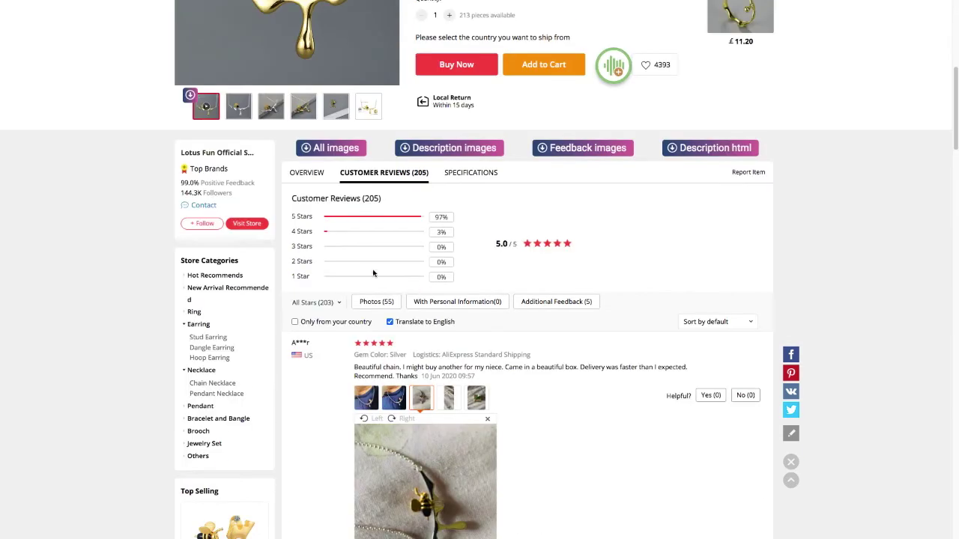
{"action": "left_click", "coordinate": [307, 174]}
{"action": "scroll", "coordinate": [528, 290], "scroll_direction": "down", "scroll_amount": 10}
{"action": "scroll", "coordinate": [527, 290], "scroll_direction": "down", "scroll_amount": 5}
{"action": "scroll", "coordinate": [528, 290], "scroll_direction": "up", "scroll_amount": 20}
{"action": "scroll", "coordinate": [526, 290], "scroll_direction": "up", "scroll_amount": 1}
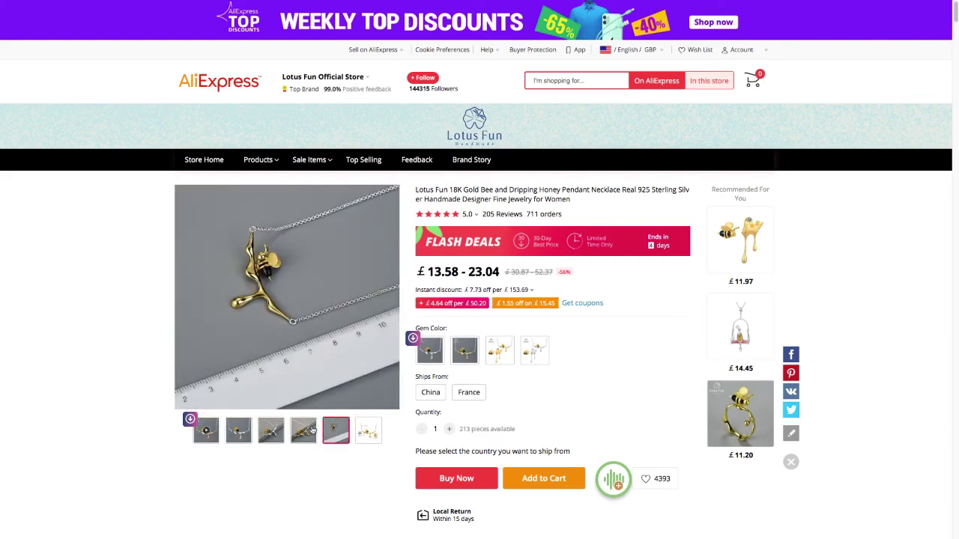
{"action": "scroll", "coordinate": [96, 293], "scroll_direction": "down", "scroll_amount": 3}
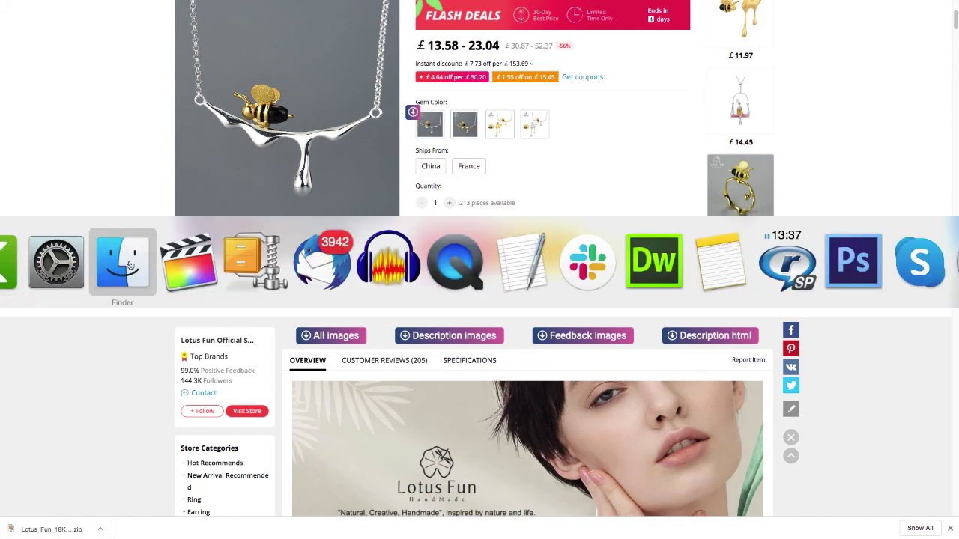
Open the all-images ZIP and show the 27 description_images JPGs as icons
{"action": "left_click", "coordinate": [122, 257]}
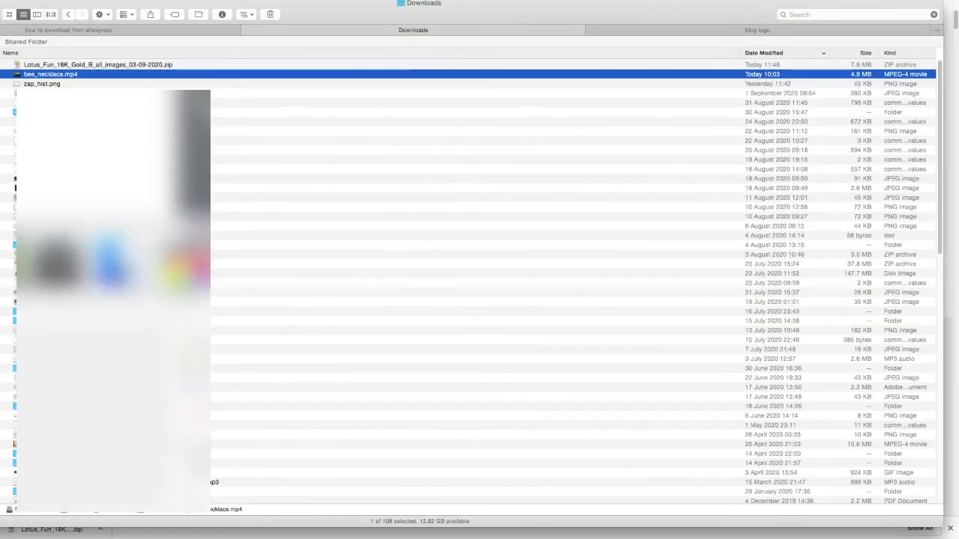
{"action": "left_click", "coordinate": [58, 65]}
{"action": "key", "text": "super+o"}
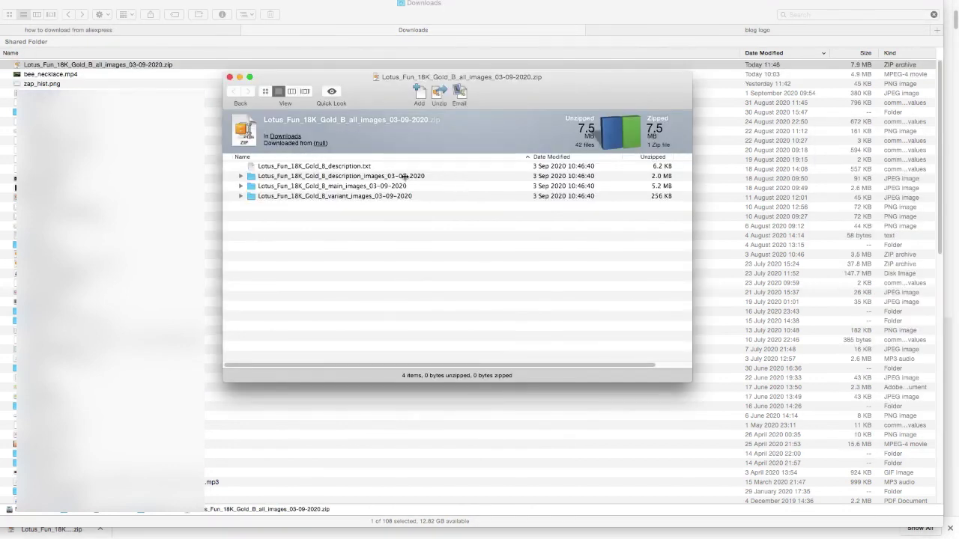
{"action": "double_click", "coordinate": [322, 177]}
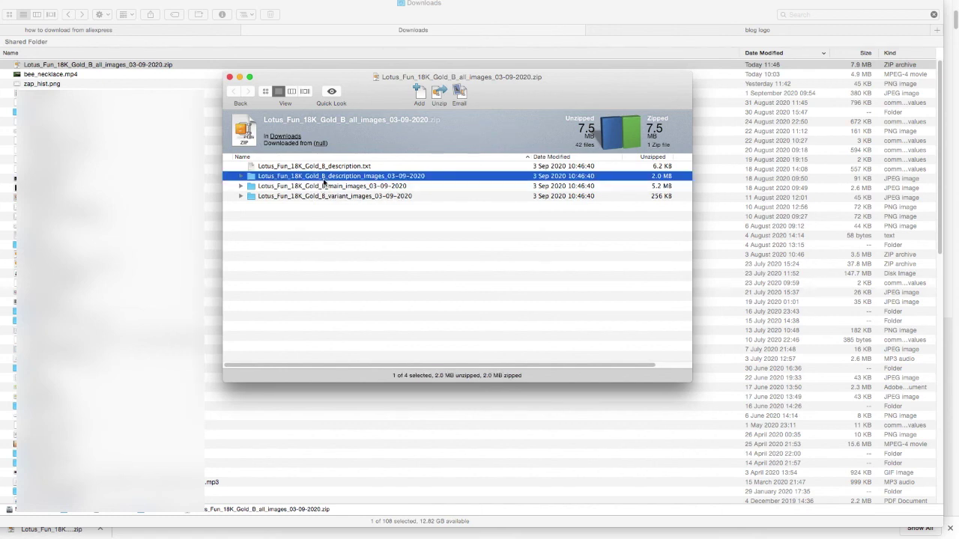
{"action": "left_click", "coordinate": [266, 91]}
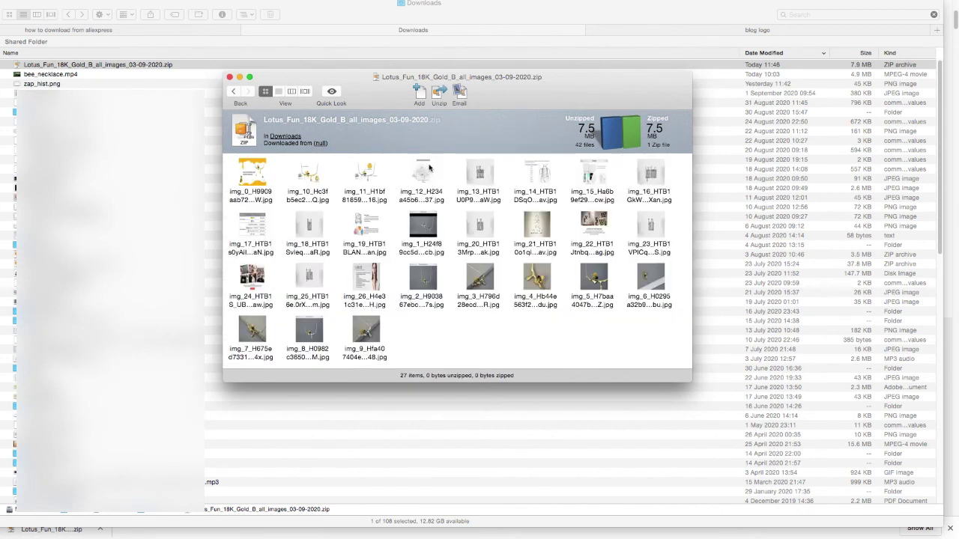